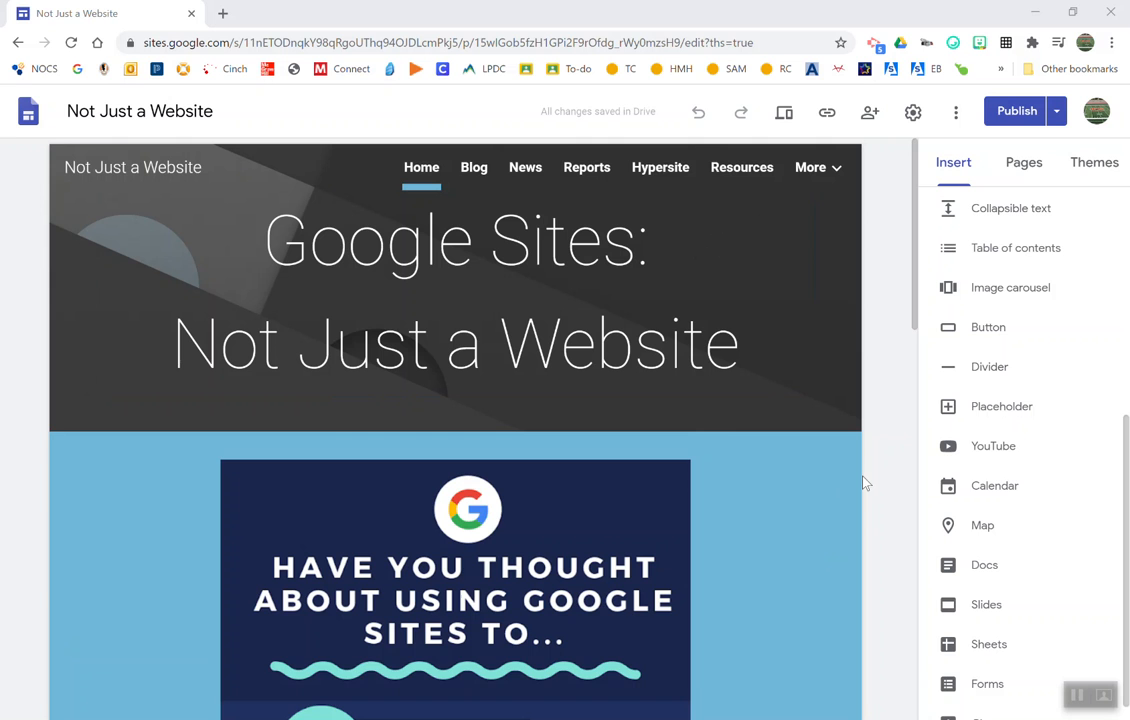
# Preview the site in tablet, phone and large-screen layouts, and return to the editor
pyautogui.click(785, 114)
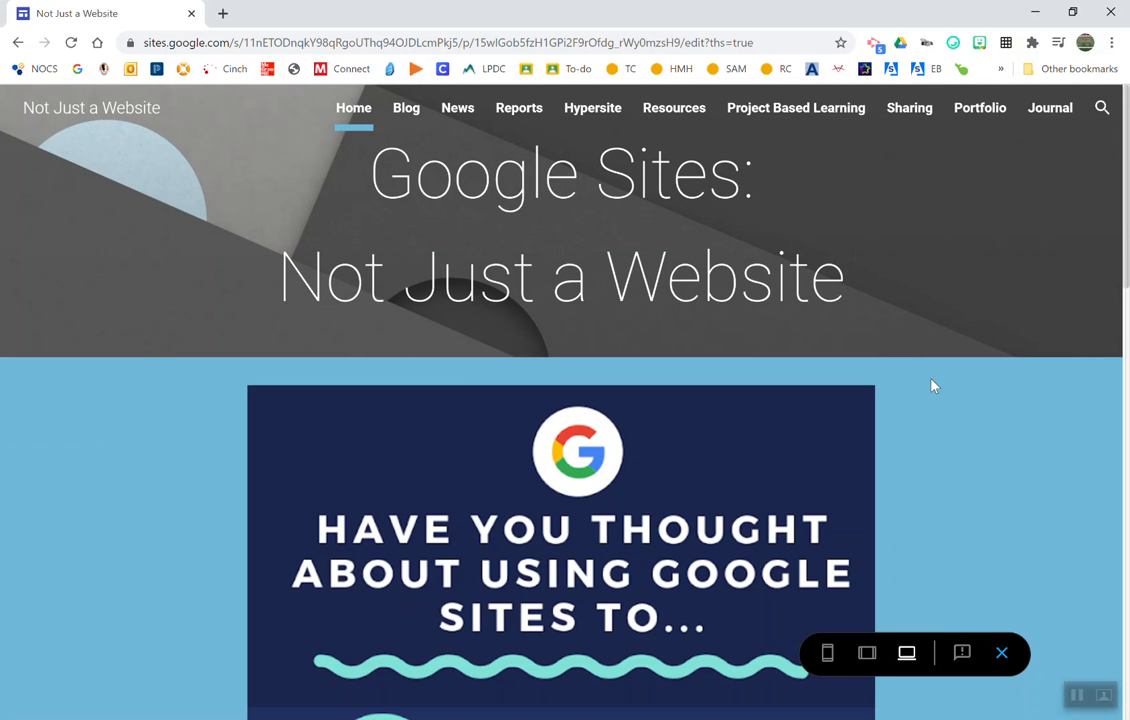
pyautogui.click(866, 654)
pyautogui.click(829, 660)
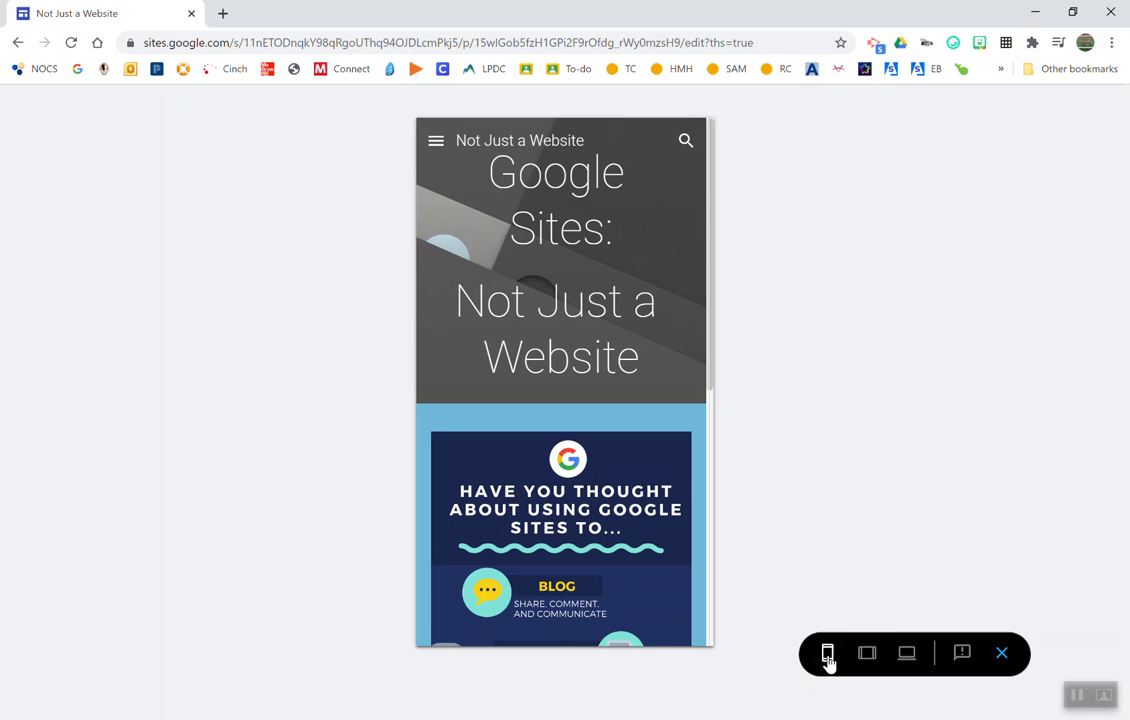
pyautogui.click(911, 668)
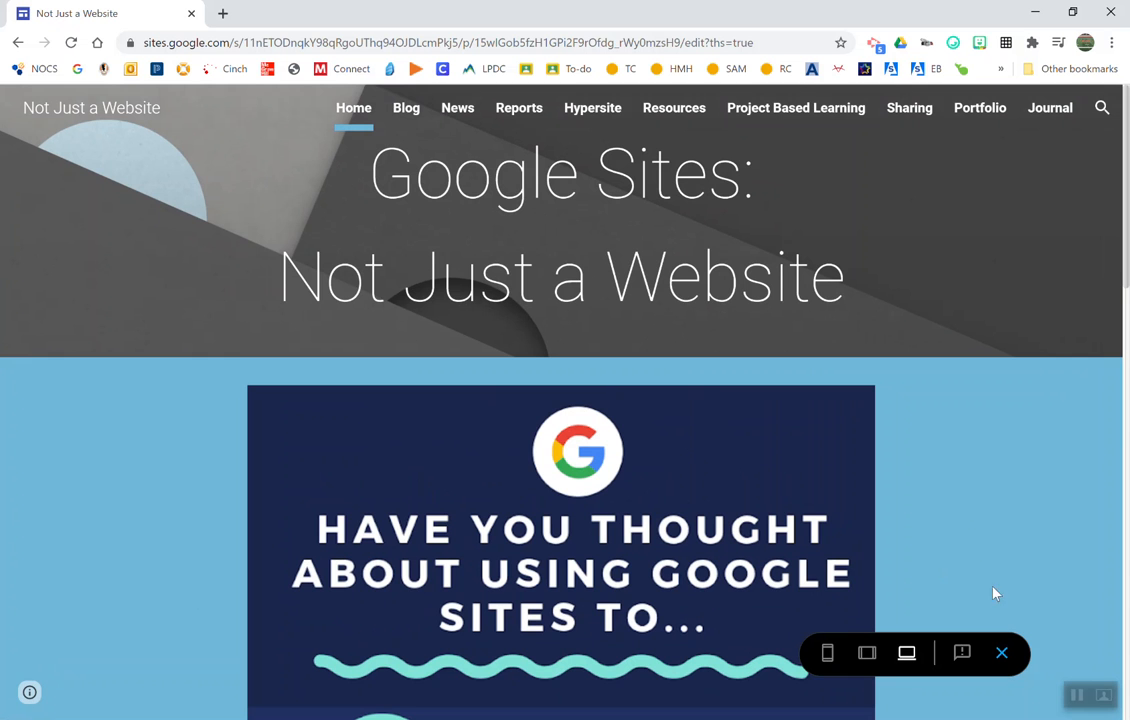
pyautogui.click(1002, 655)
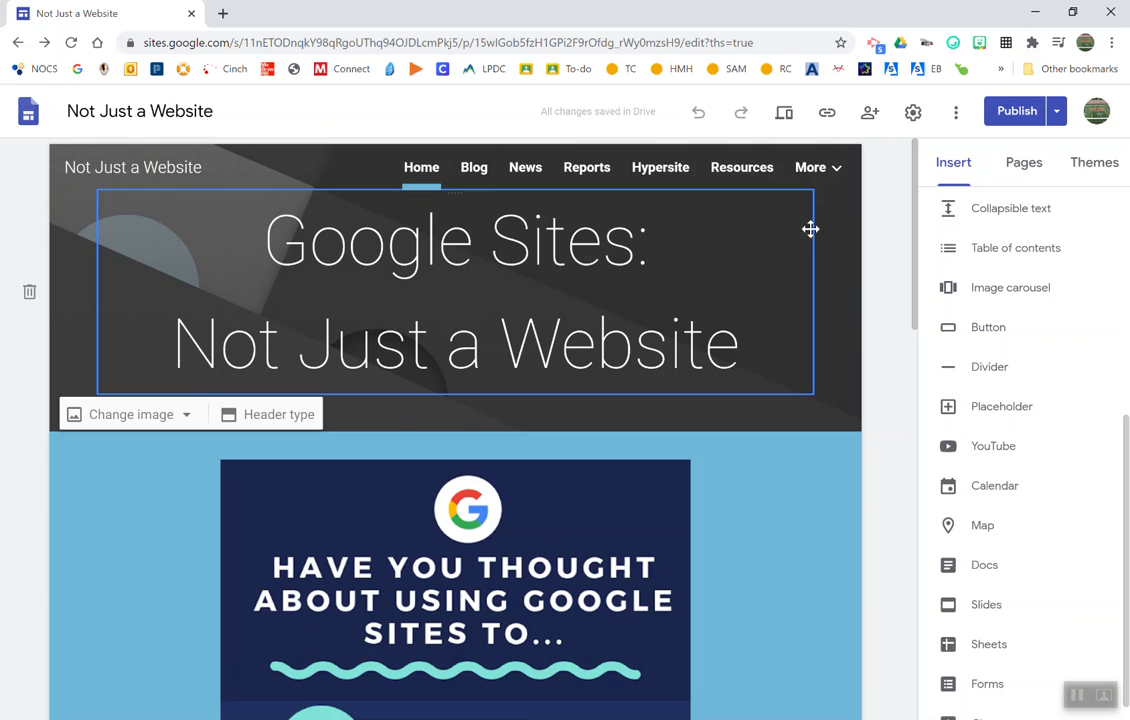
# Examine the site's web address and the editor review requirement in the publish settings, and leave them without saving
pyautogui.click(1053, 113)
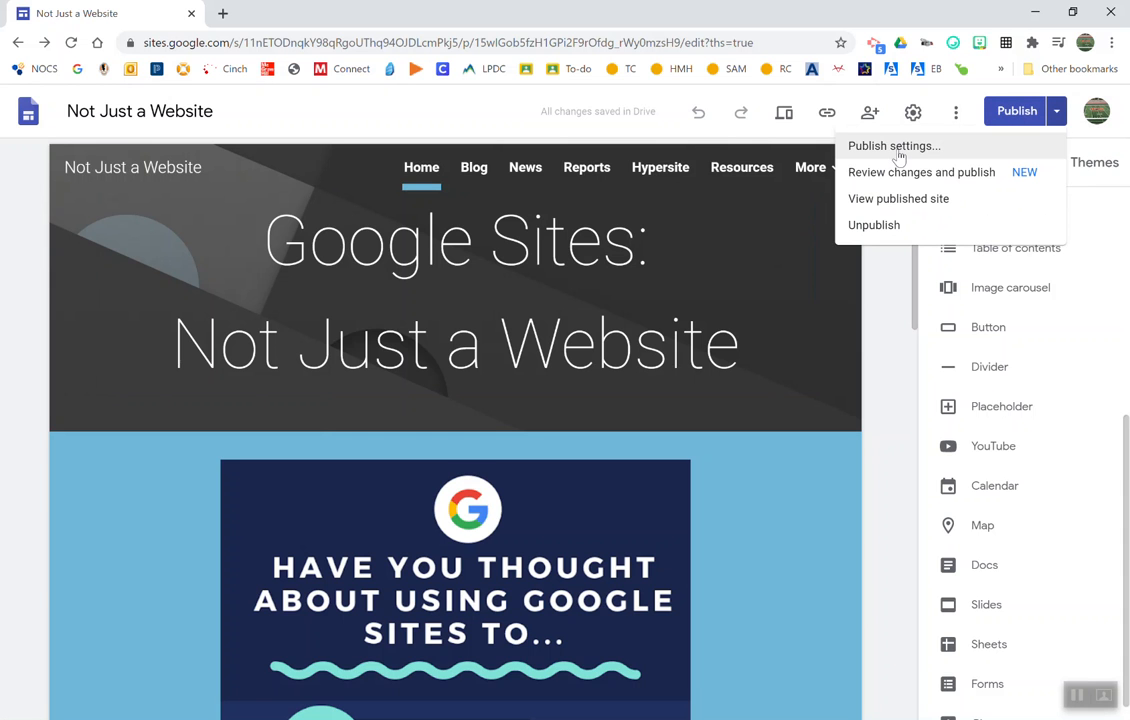
pyautogui.click(1005, 150)
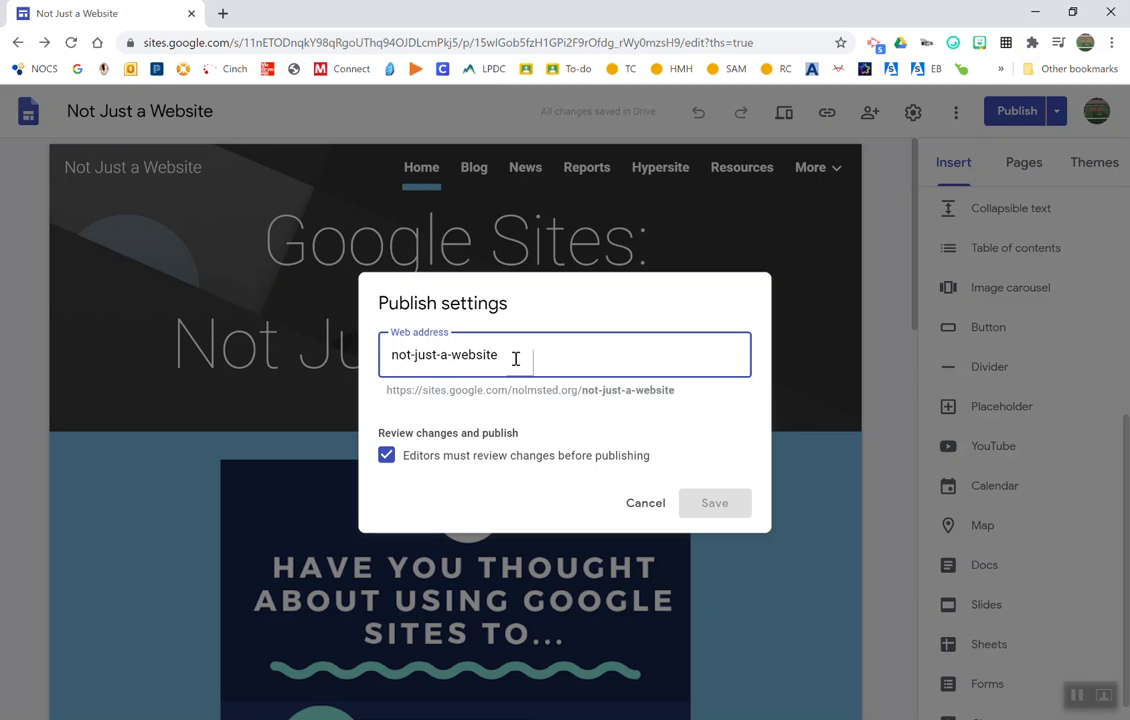
pyautogui.moveTo(393, 390); pyautogui.dragTo(565, 380)
pyautogui.moveTo(676, 394); pyautogui.dragTo(388, 389)
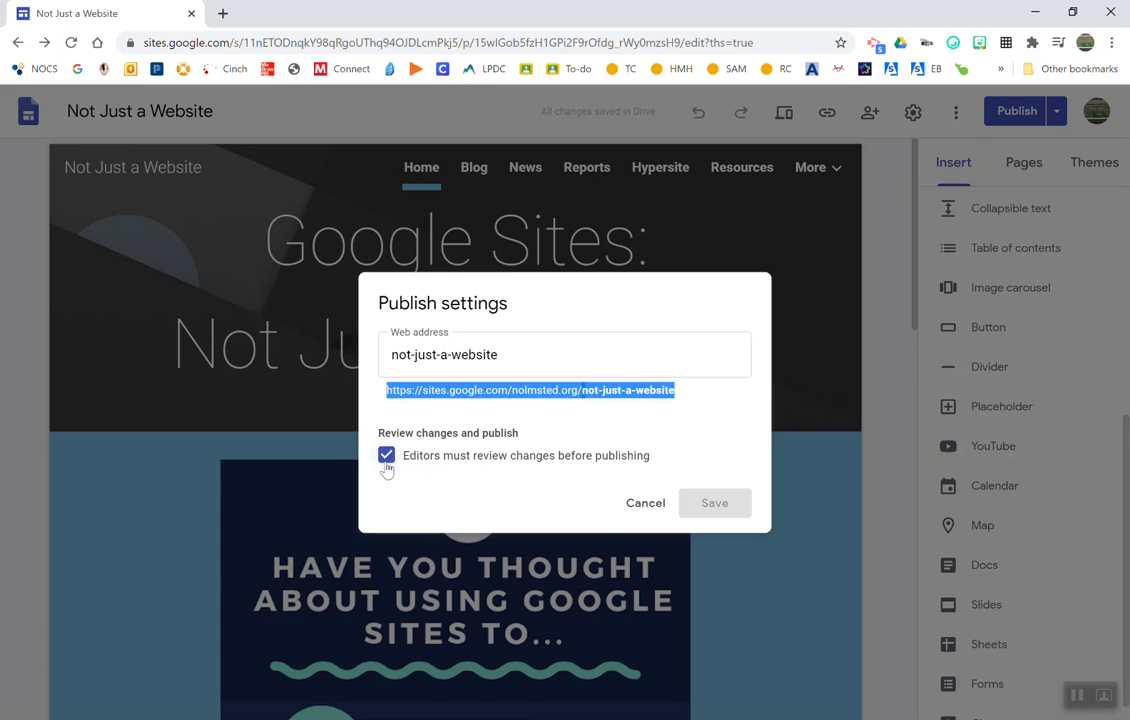
pyautogui.click(645, 503)
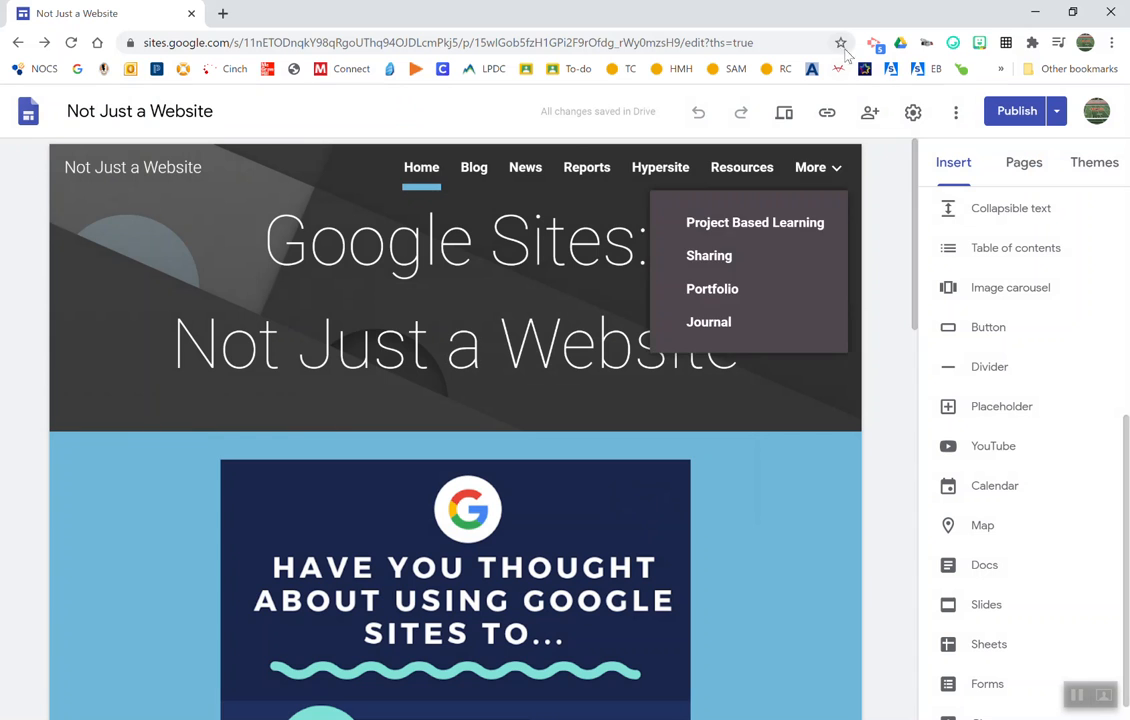
# Try adding the Instructional Technology account as a collaborator on the site, check its role options, and discard the invitation
pyautogui.click(913, 113)
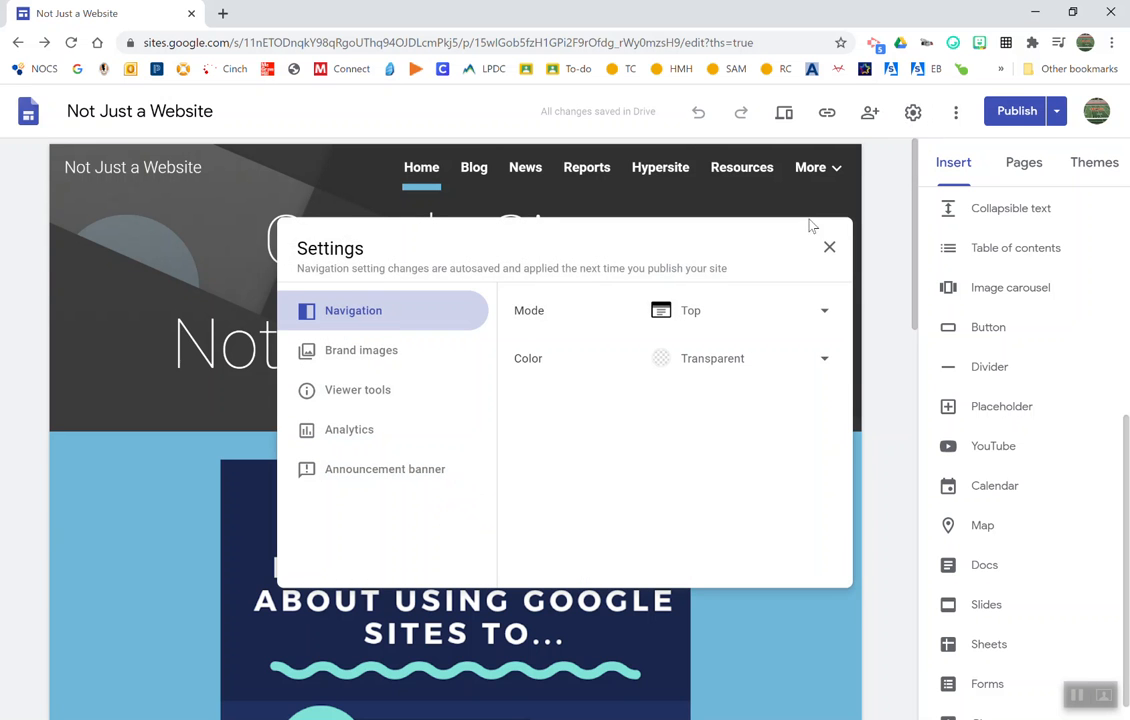
pyautogui.click(829, 247)
pyautogui.click(870, 114)
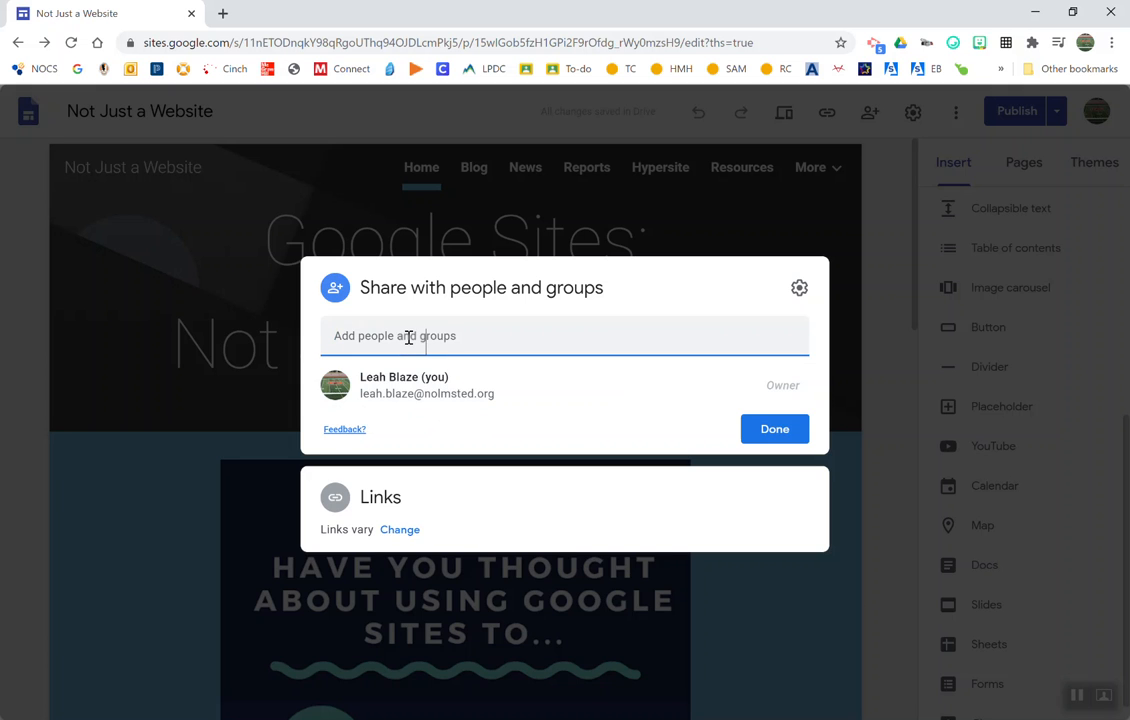
pyautogui.write('leah')
pyautogui.press('BackSpace')
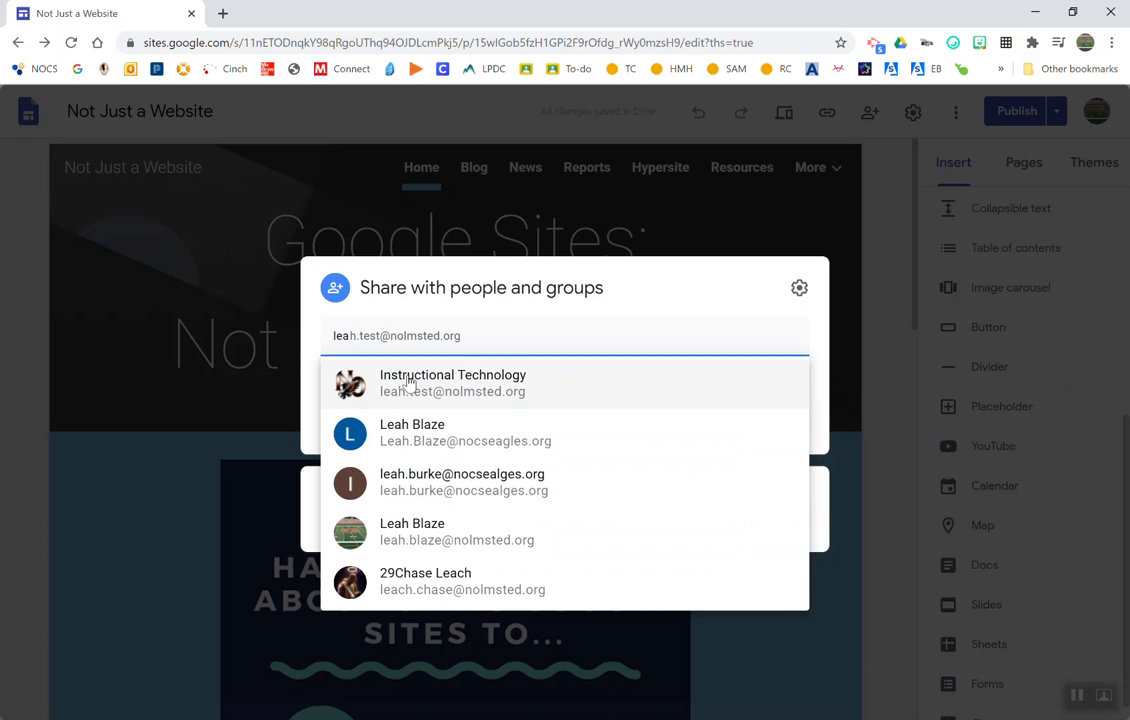
pyautogui.click(409, 382)
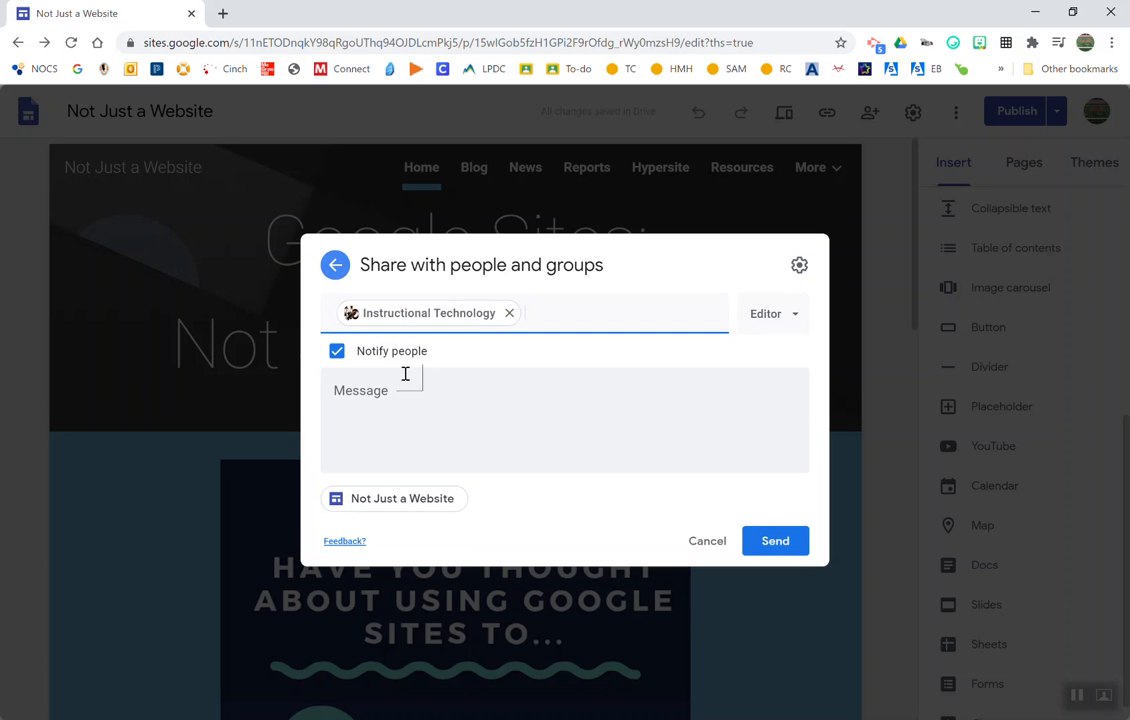
pyautogui.click(772, 316)
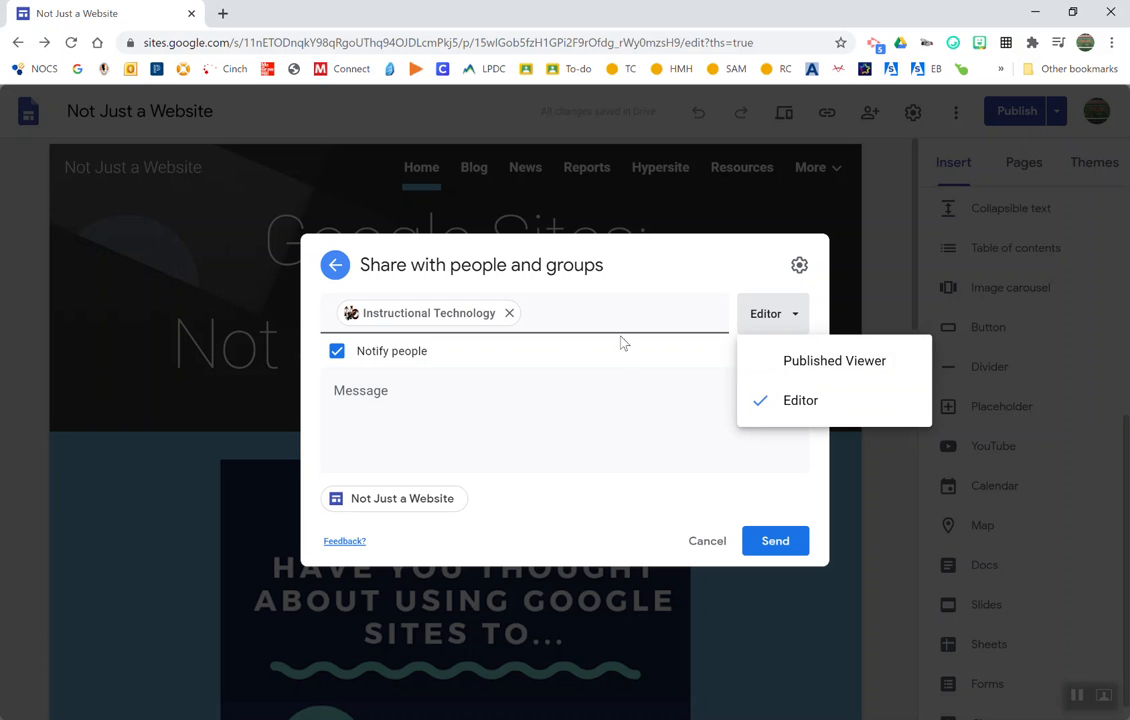
pyautogui.click(508, 315)
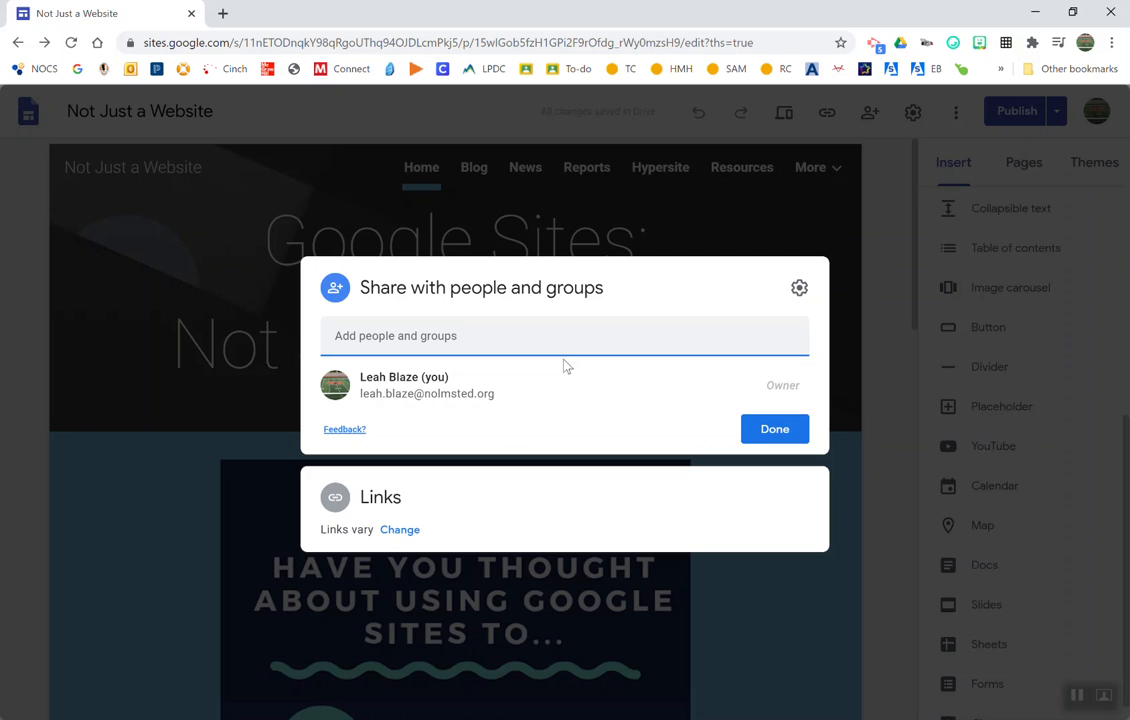
# Examine the link access options for the draft and the published site, keeping North Olmsted City Schools for the published site
pyautogui.click(400, 532)
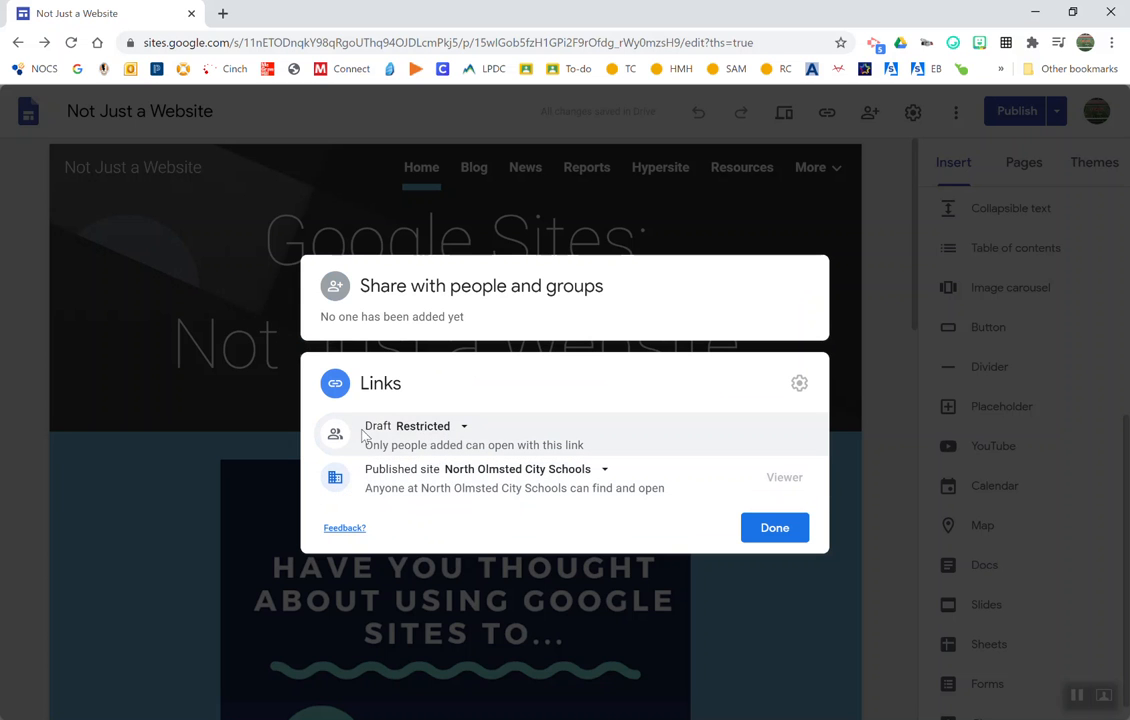
pyautogui.click(419, 430)
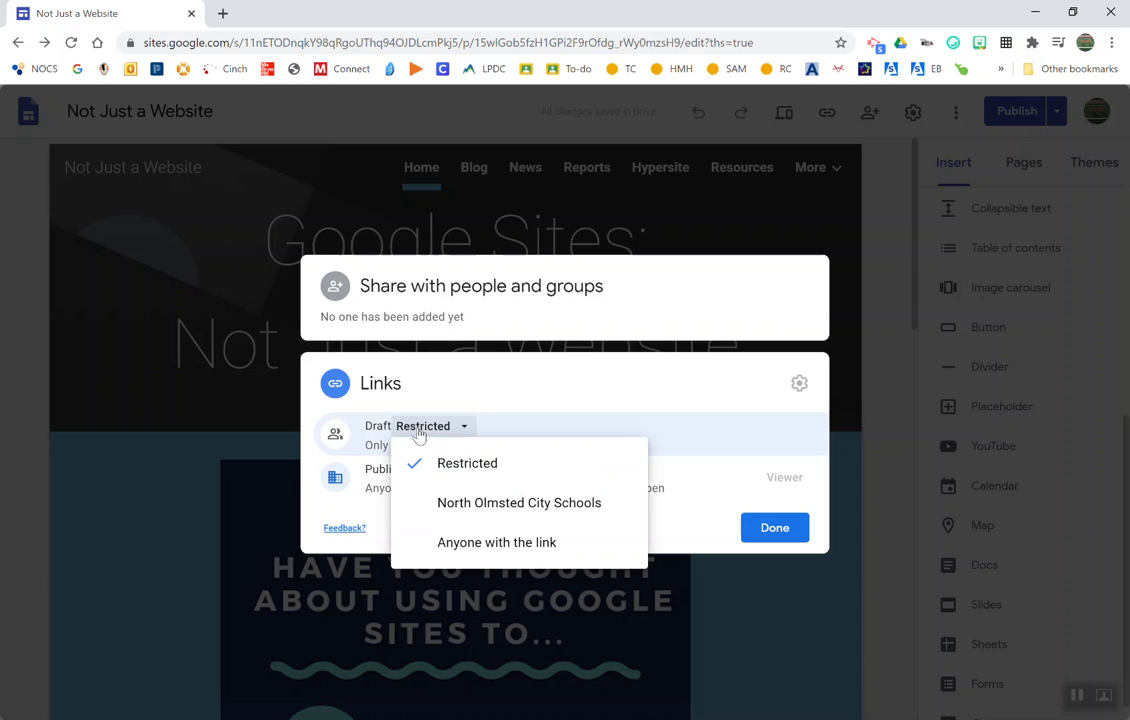
pyautogui.click(419, 432)
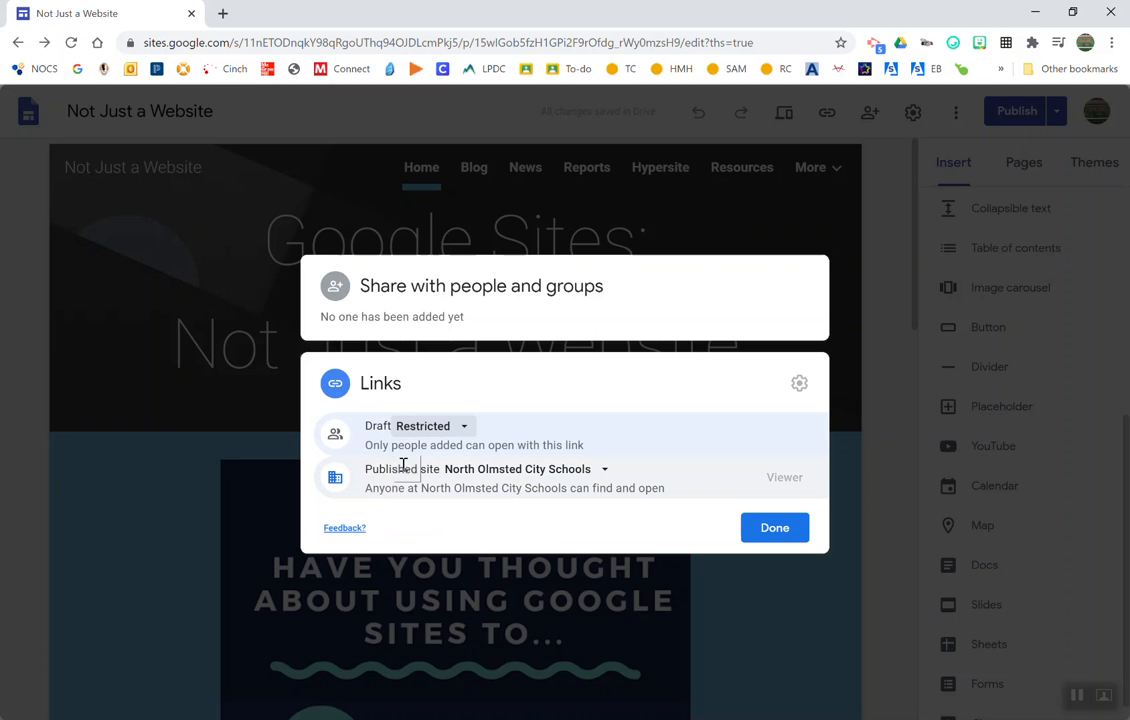
pyautogui.click(497, 470)
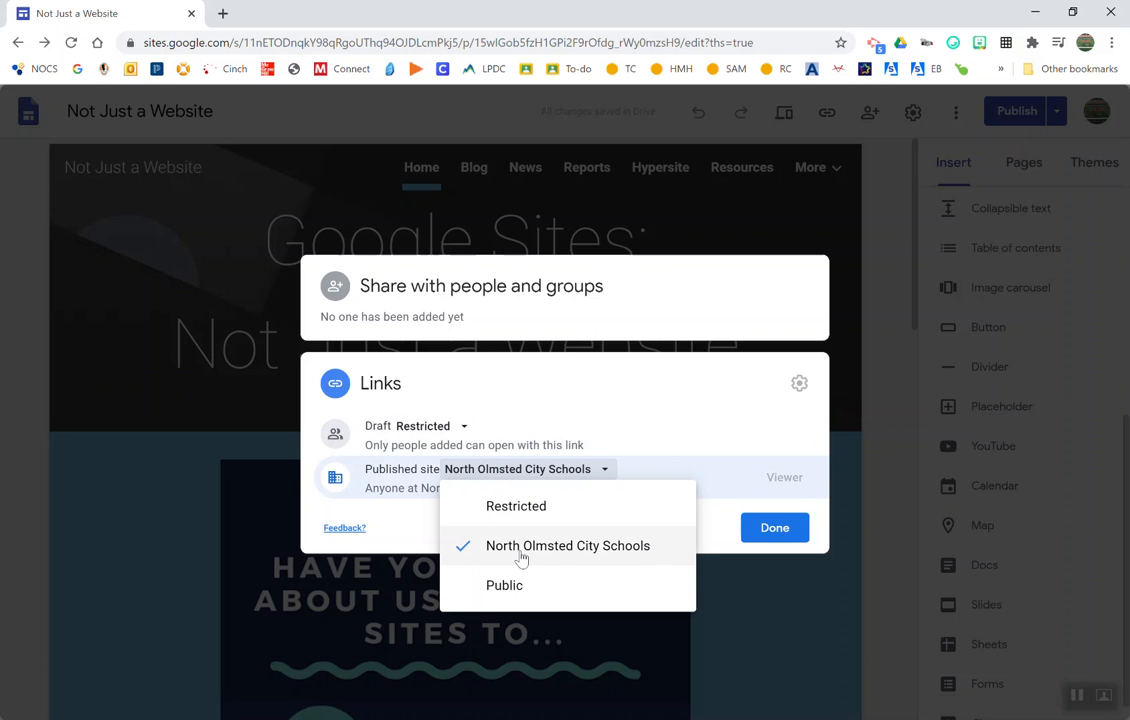
pyautogui.click(521, 555)
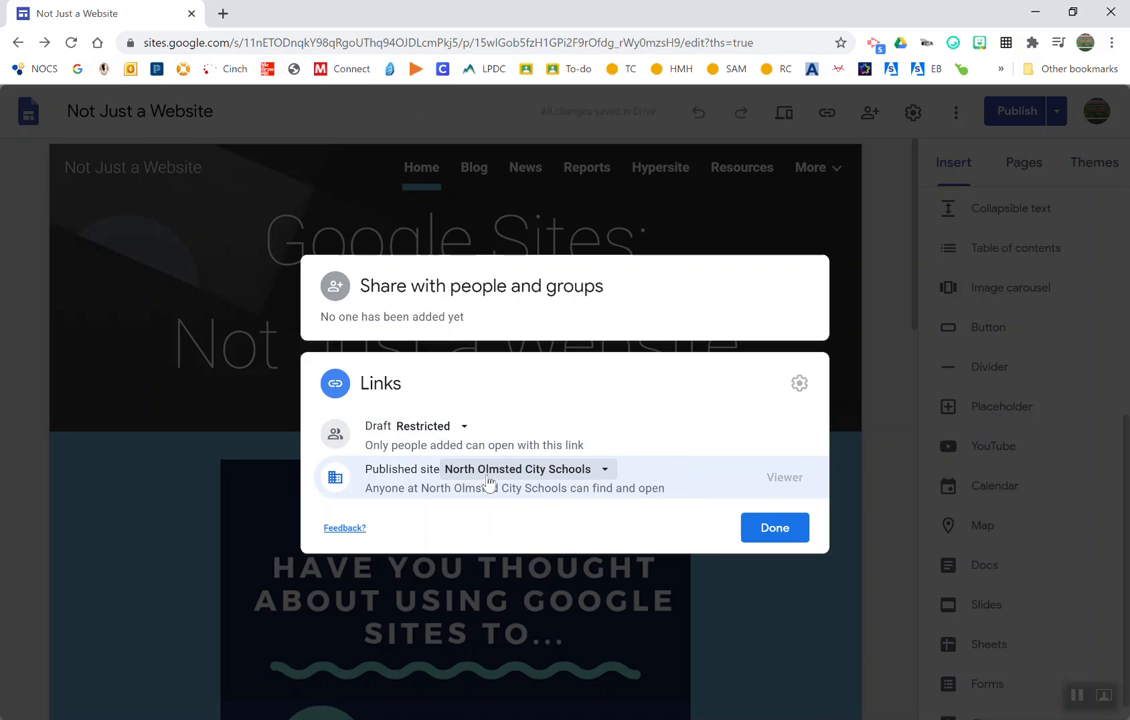
# Try Public access for the published site, return it to North Olmsted City Schools, and close the sharing settings
pyautogui.click(605, 472)
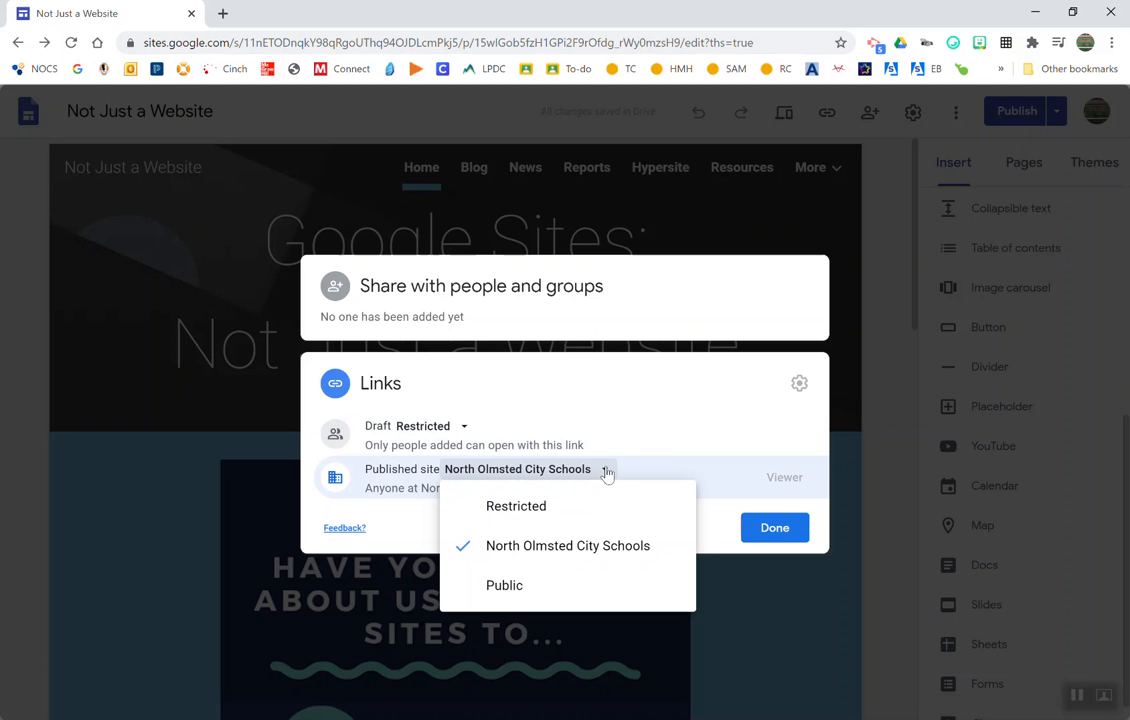
pyautogui.click(566, 598)
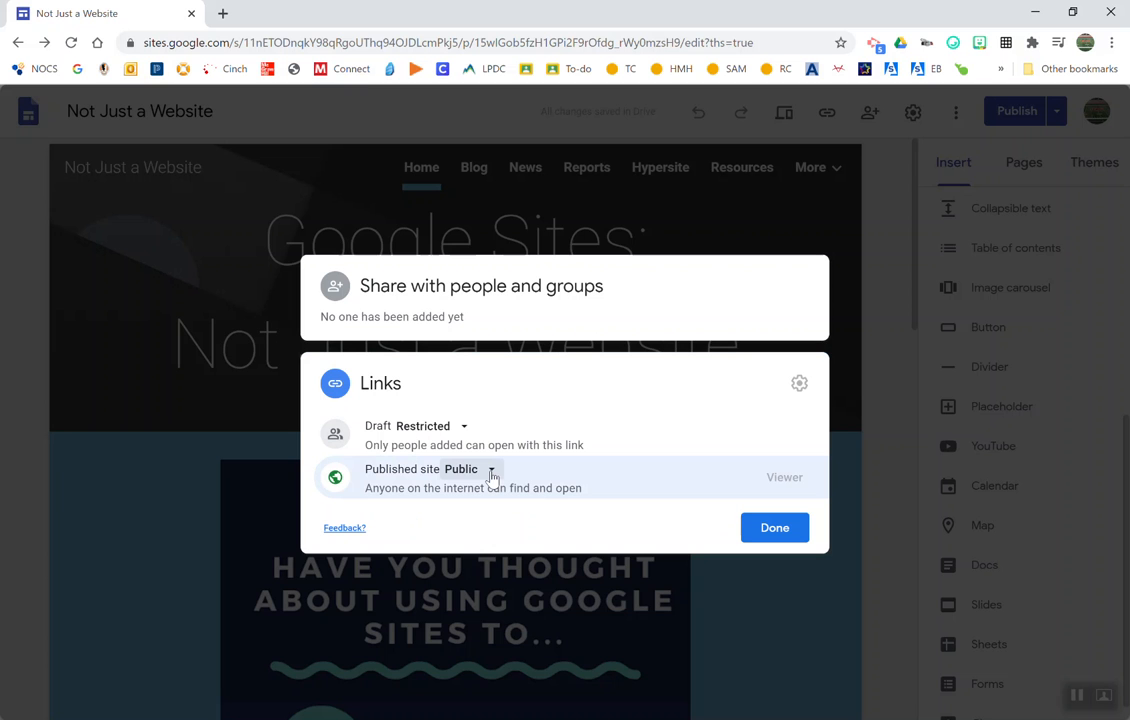
pyautogui.click(491, 472)
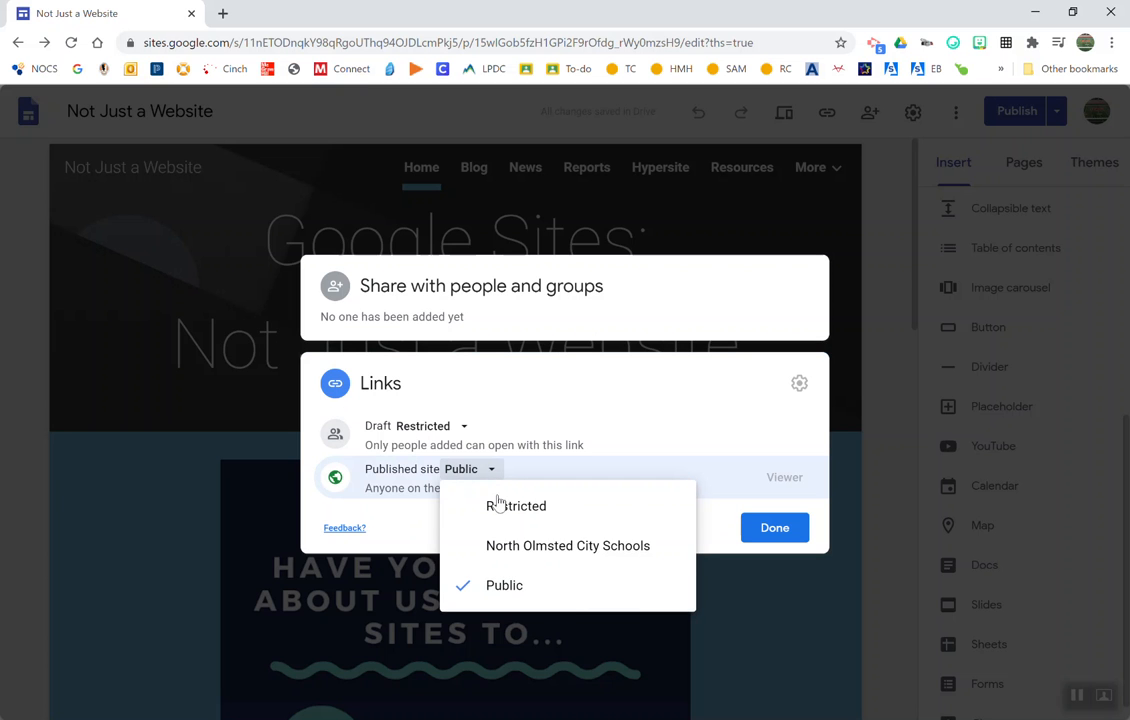
pyautogui.click(514, 548)
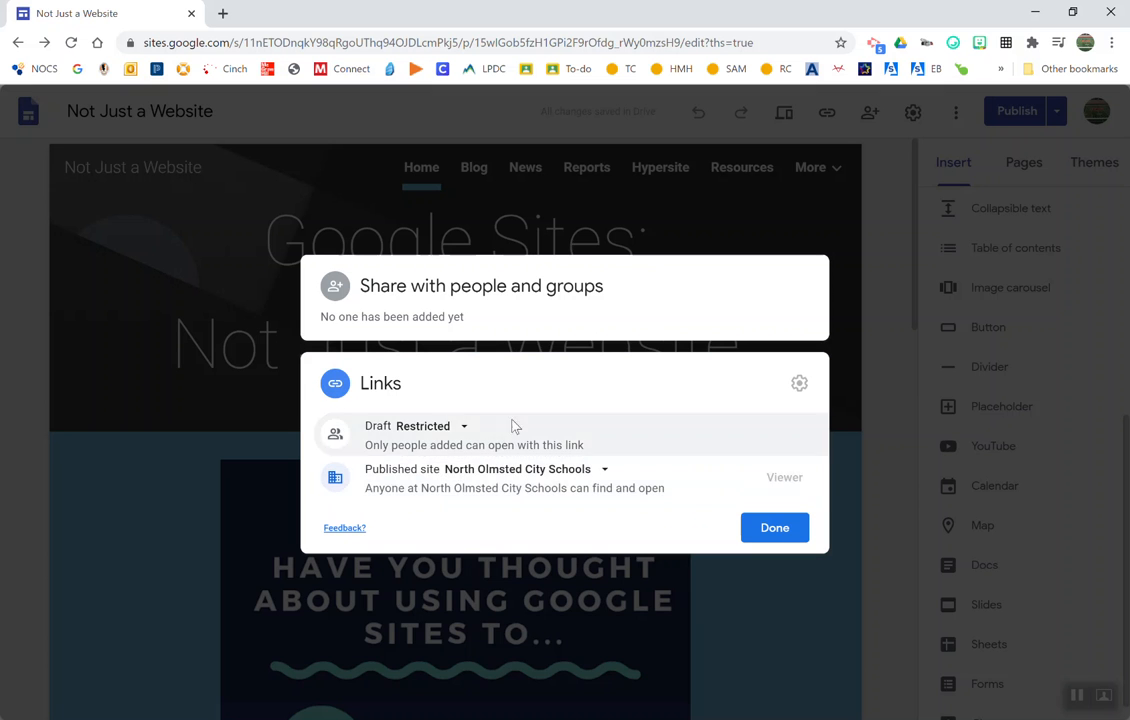
pyautogui.click(778, 533)
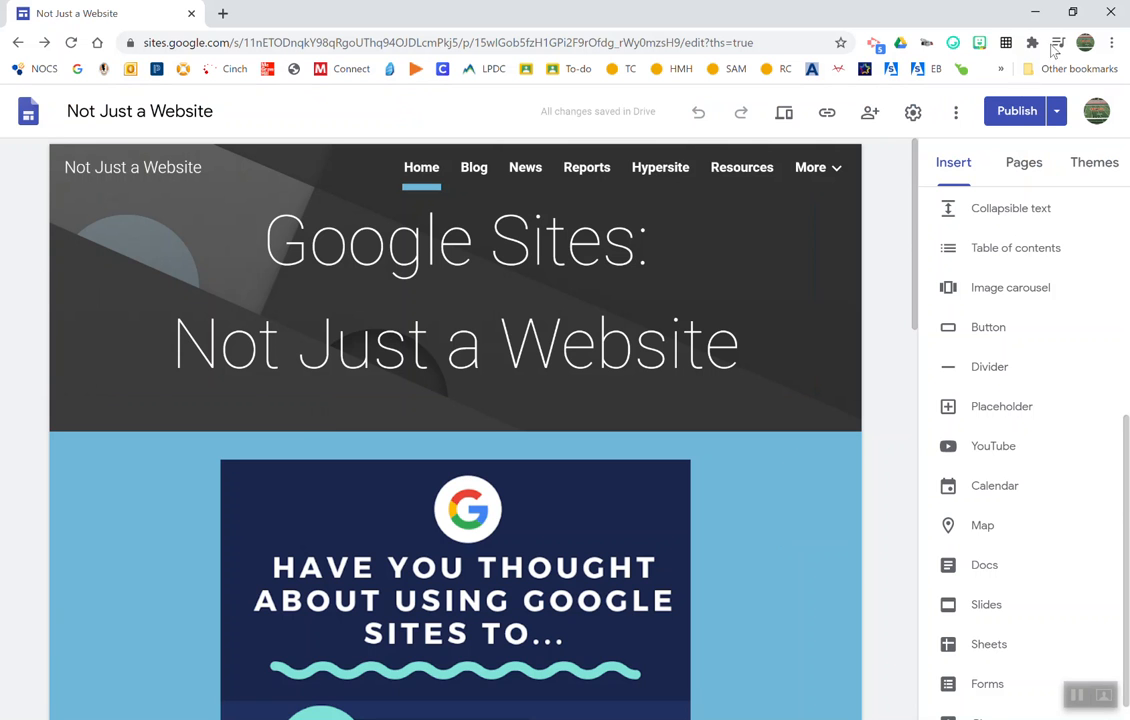
# Check for unpublished changes, and add and remove a space before "Website" in the header title
pyautogui.click(1007, 119)
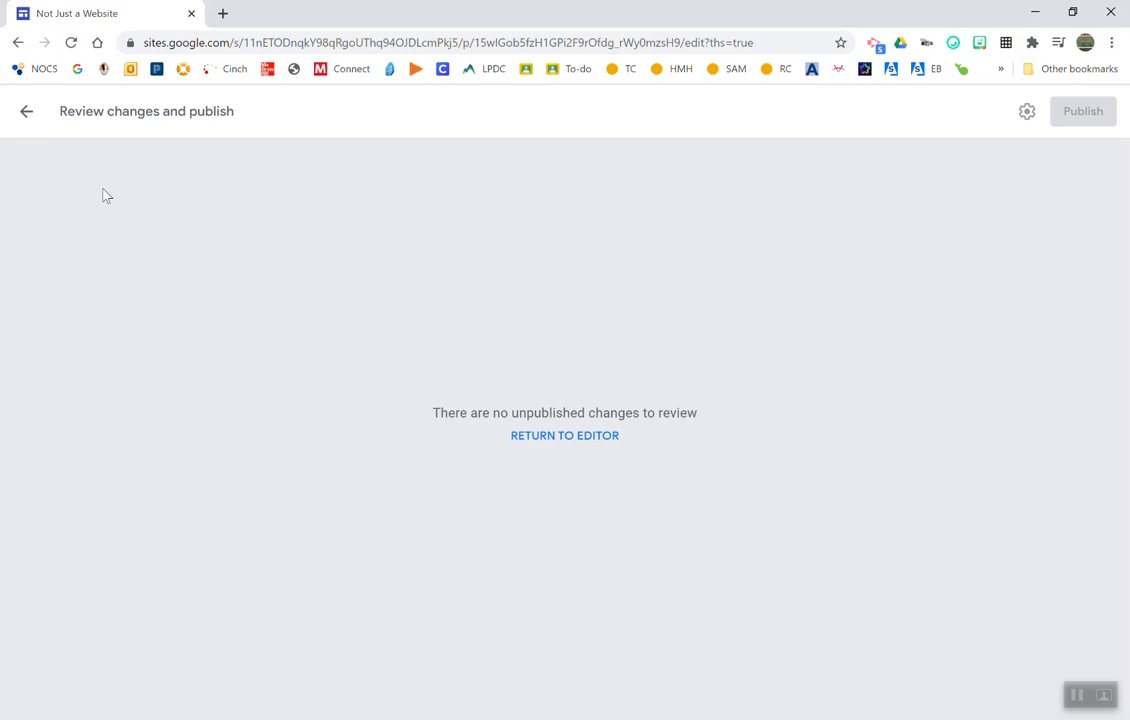
pyautogui.click(26, 111)
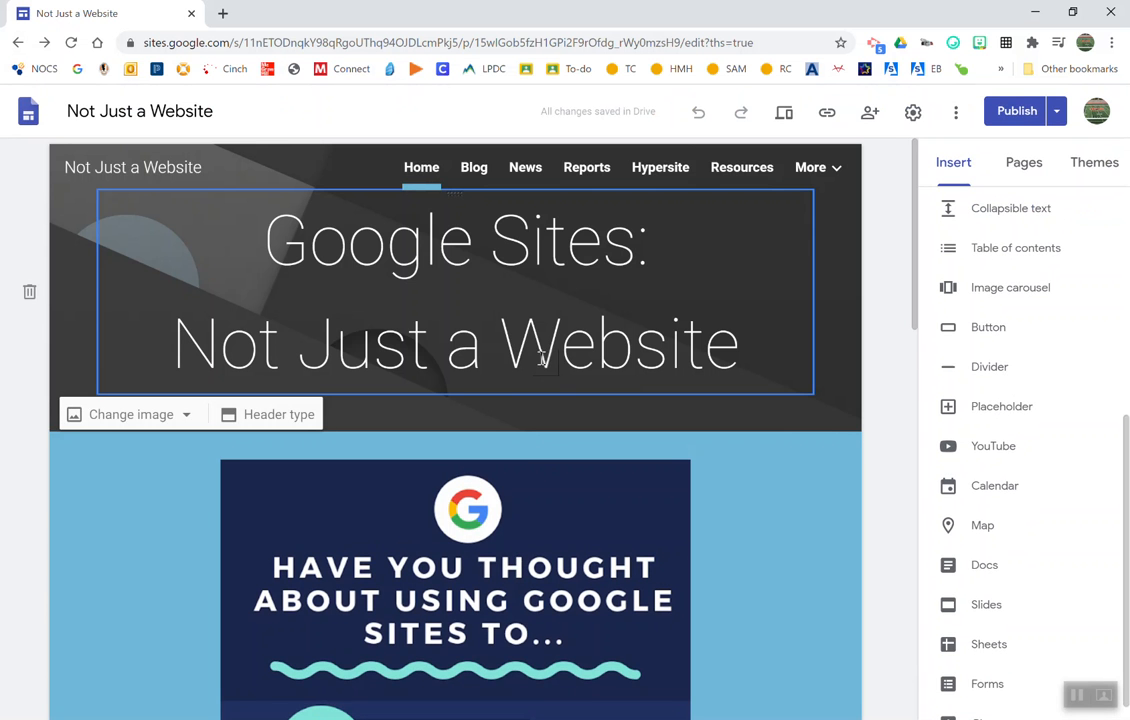
pyautogui.click(498, 341)
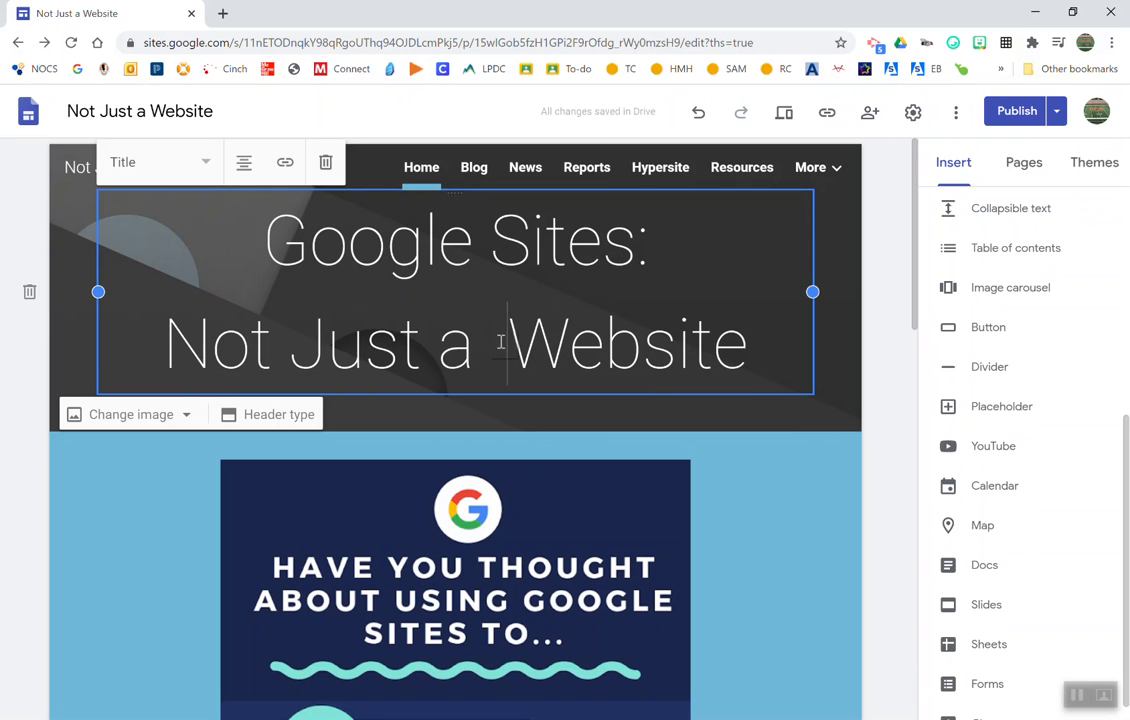
pyautogui.press('BackSpace')
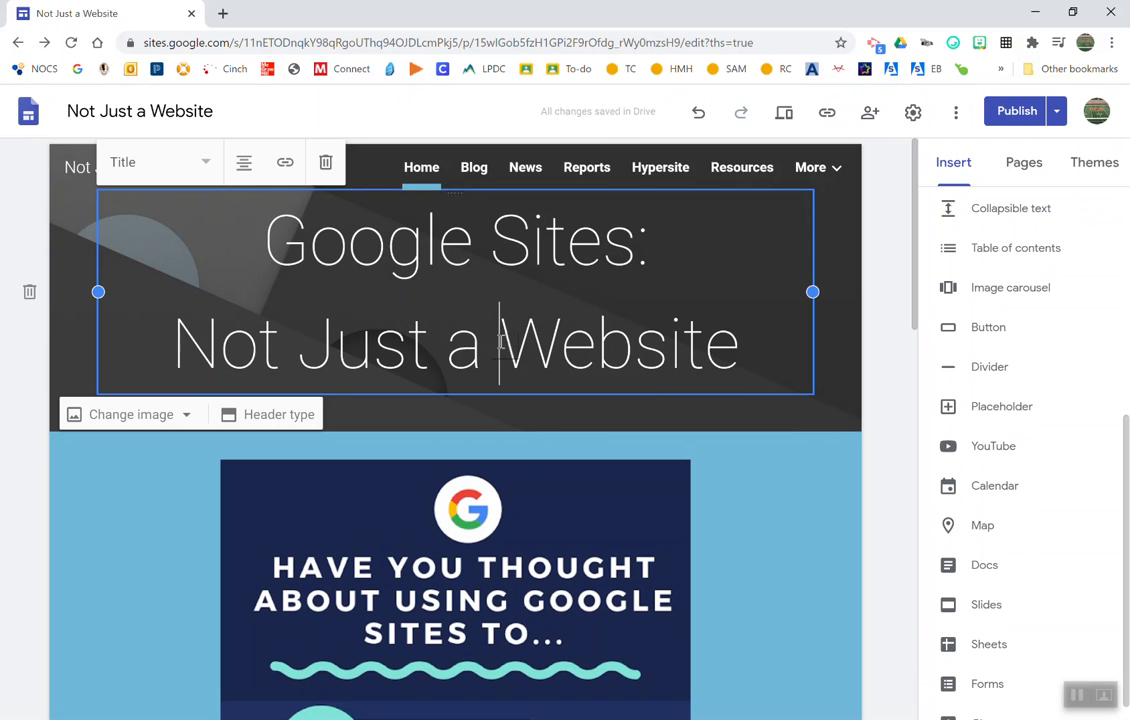
# Review the updated Home page draft beside the currently published version, publish it, and dismiss the notification
pyautogui.click(1017, 116)
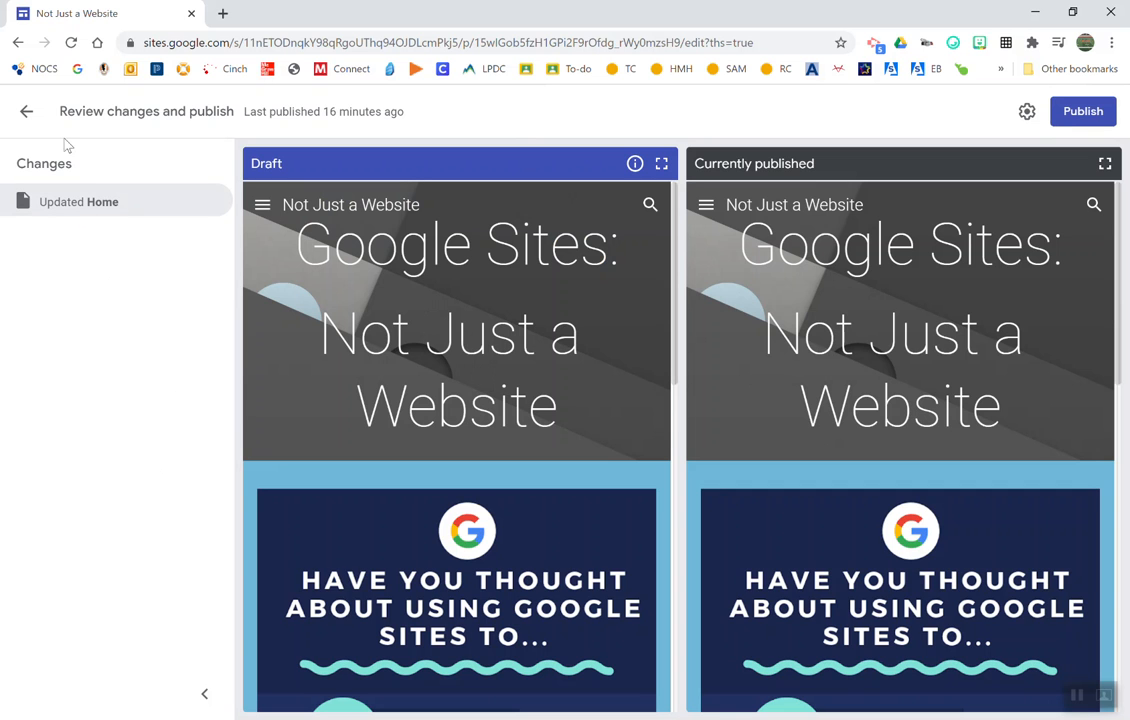
pyautogui.click(1073, 118)
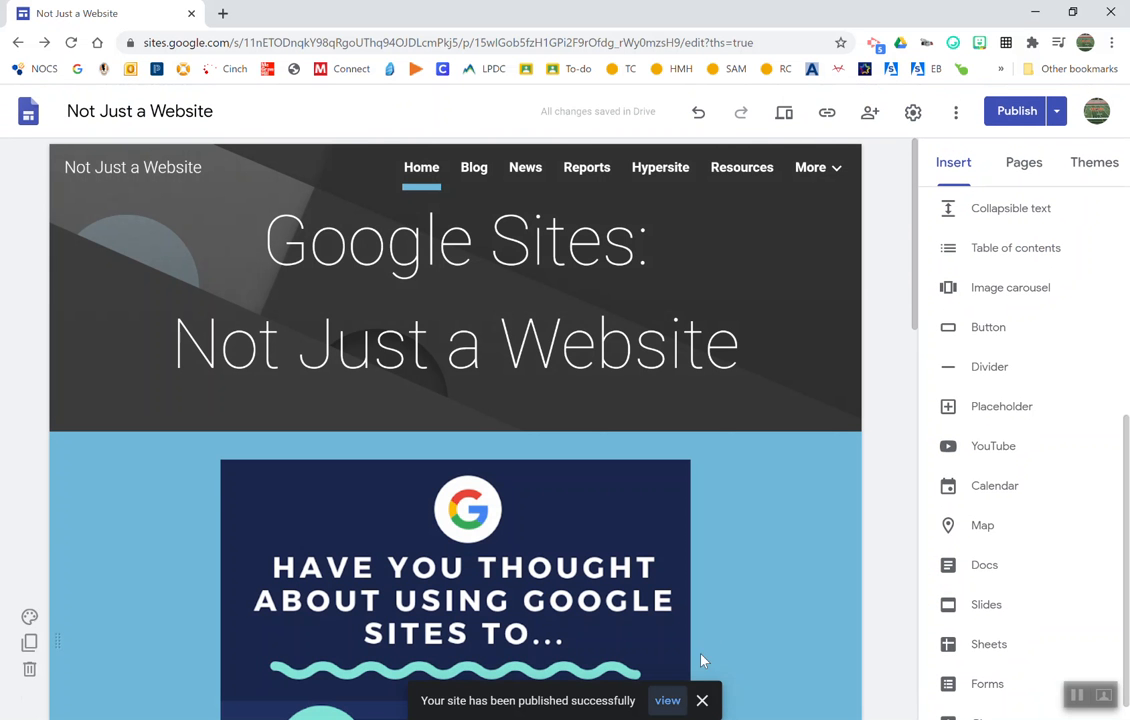
pyautogui.click(701, 702)
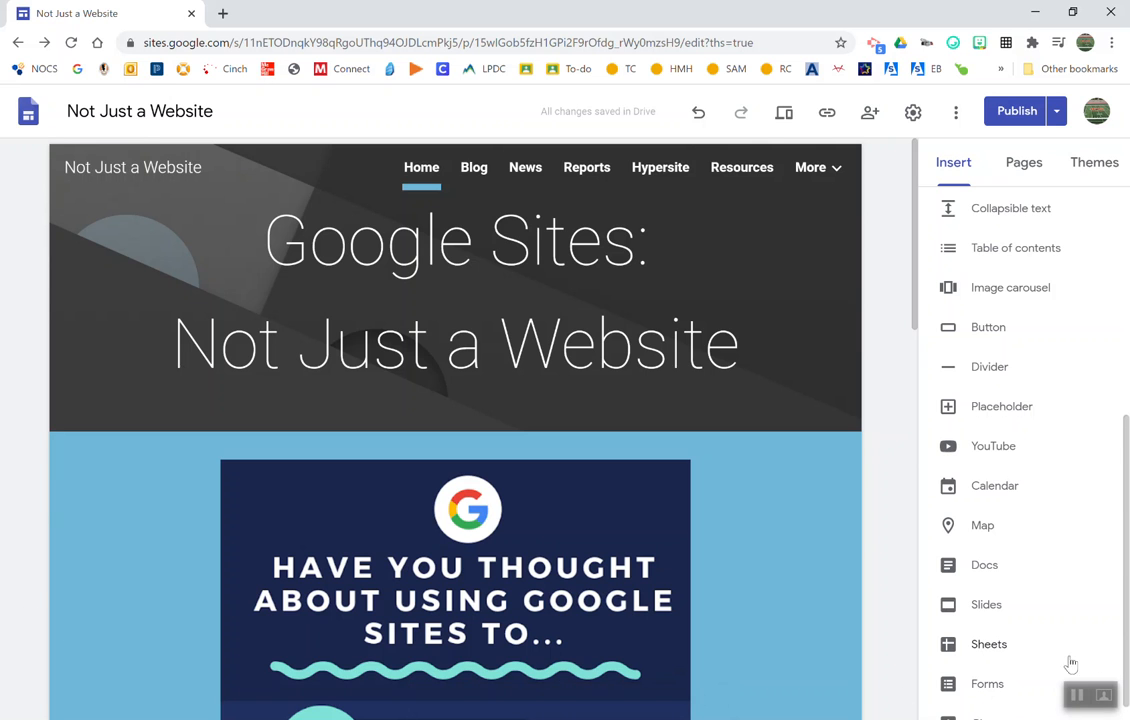